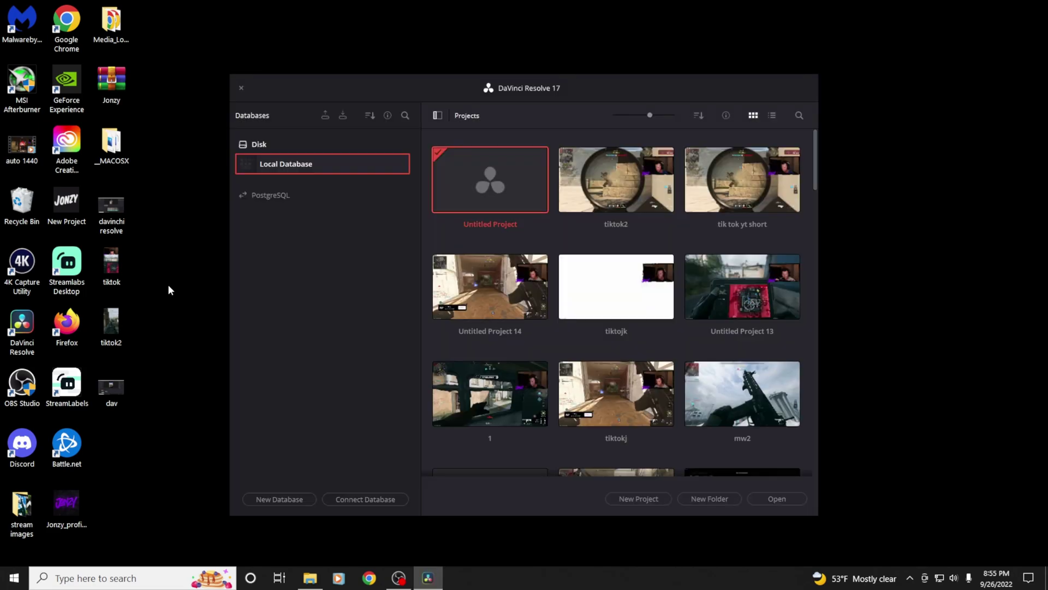
# Step: Create and open a new project named 'titkokkkk' from the Project Manager
pyautogui.rightClick(503, 163)
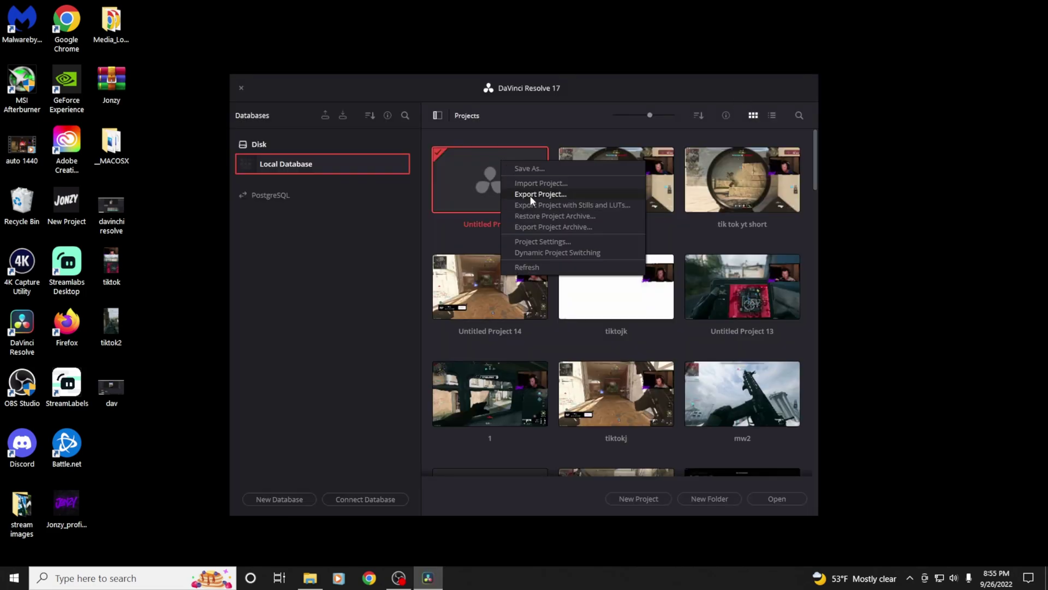
pyautogui.click(377, 256)
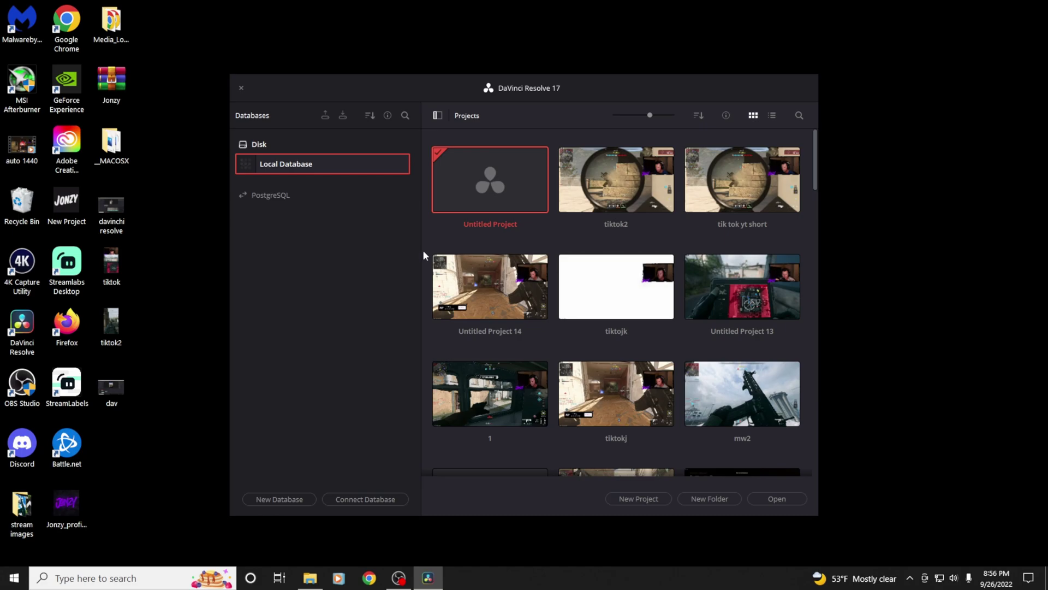
pyautogui.click(623, 501)
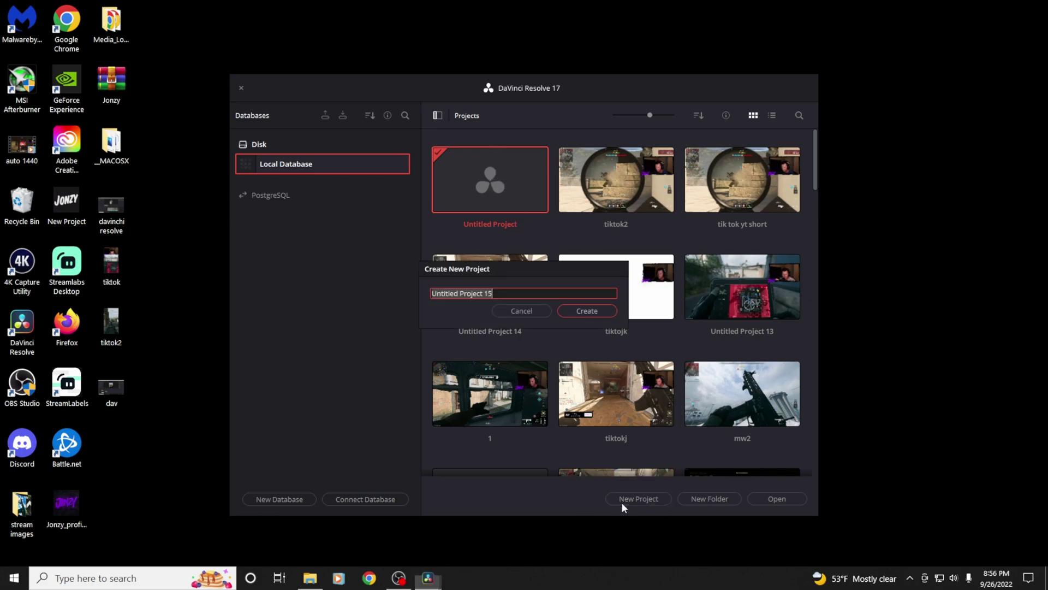
pyautogui.write('titkokkkk')
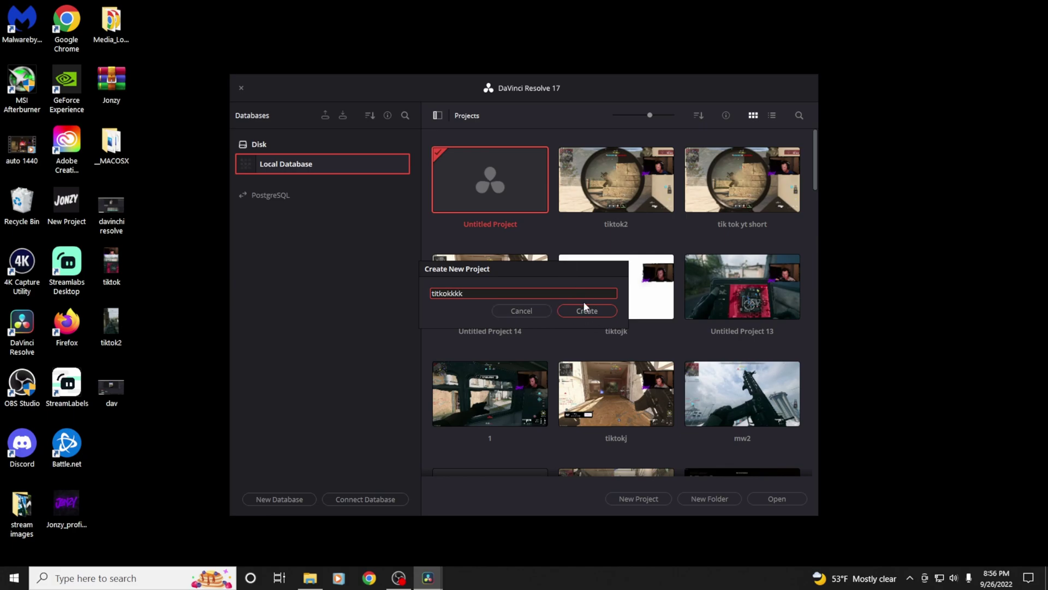
pyautogui.click(584, 309)
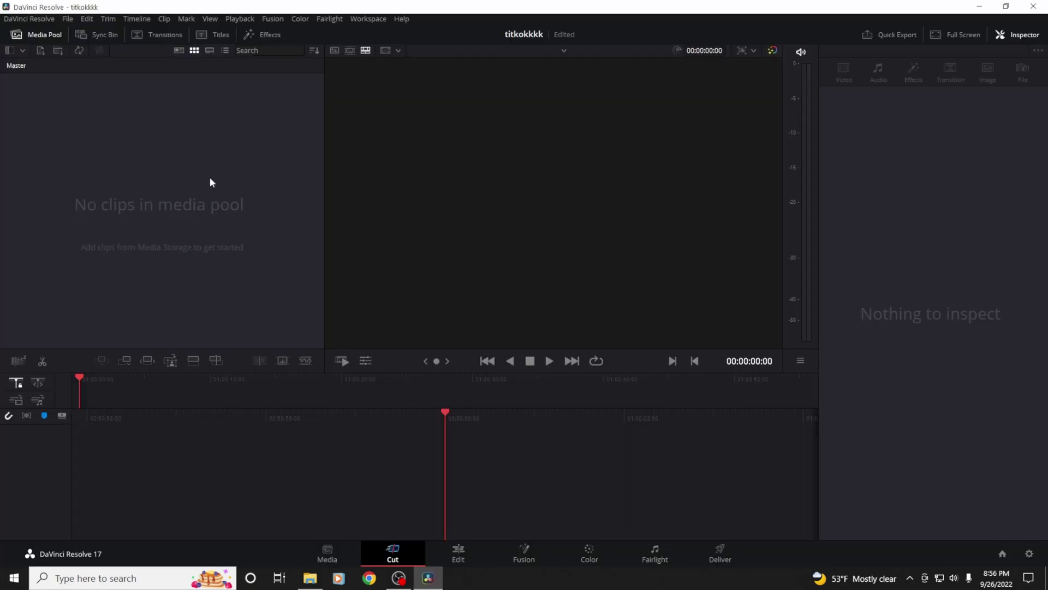
# Step: Start a new timeline from the Media Pool with Use Project Settings turned off
pyautogui.rightClick(95, 112)
pyautogui.click(143, 121)
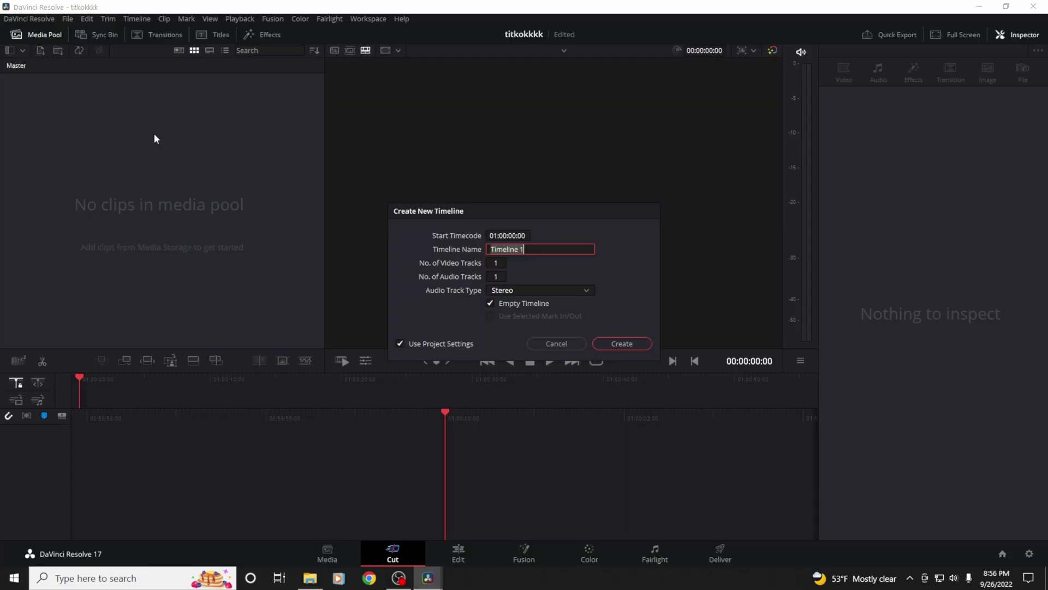
pyautogui.click(400, 345)
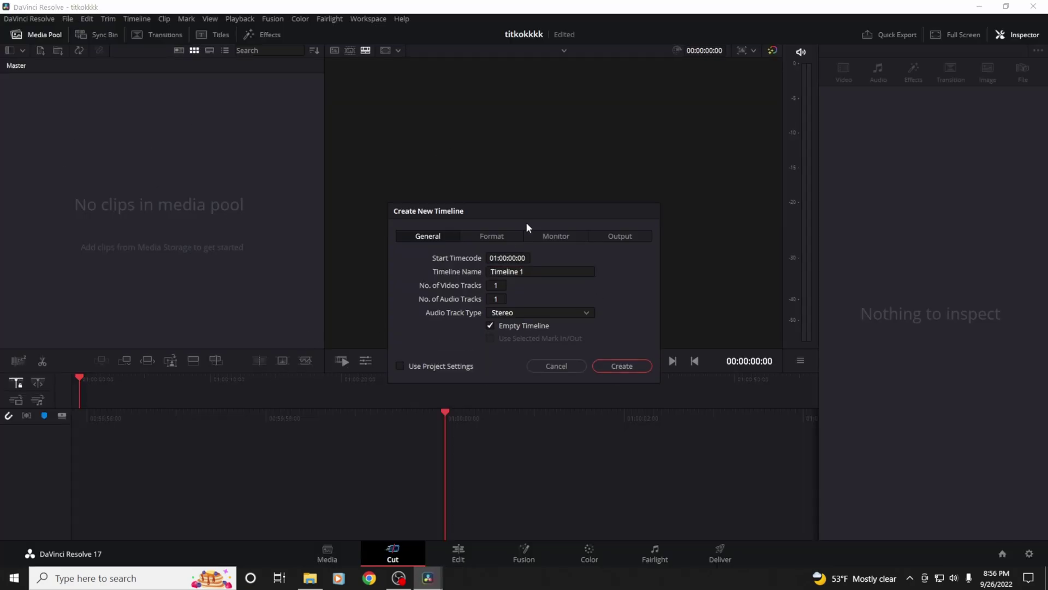
pyautogui.click(490, 238)
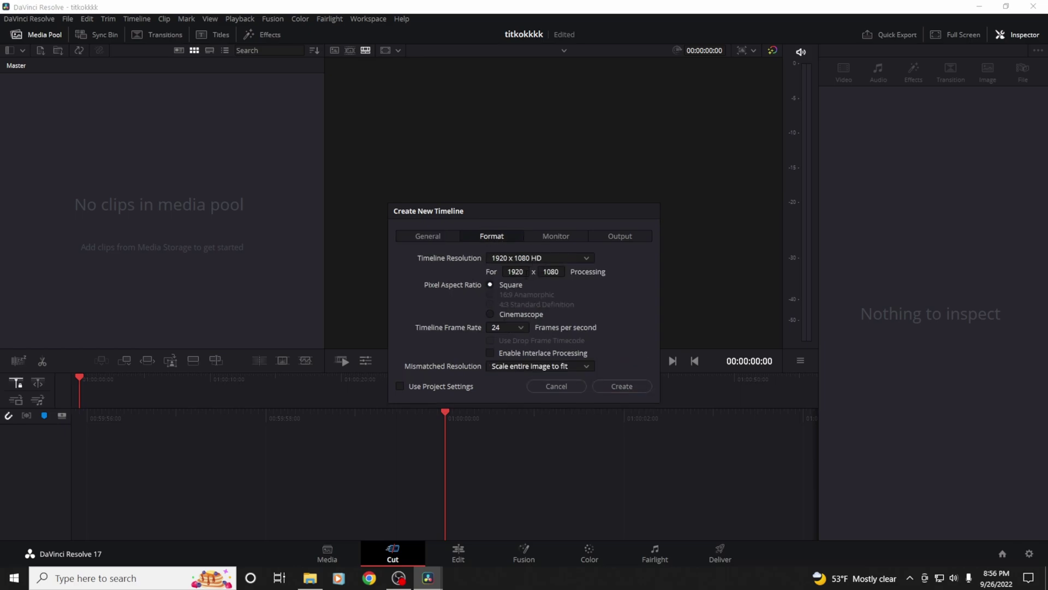
# Step: Set the timeline format to 1080 x 1920 at 60 fps
pyautogui.click(522, 261)
pyautogui.scroll(-2, 506, 301)
pyautogui.click(513, 297)
pyautogui.click(512, 272)
pyautogui.press('BackSpace')
pyautogui.press('BackSpace')
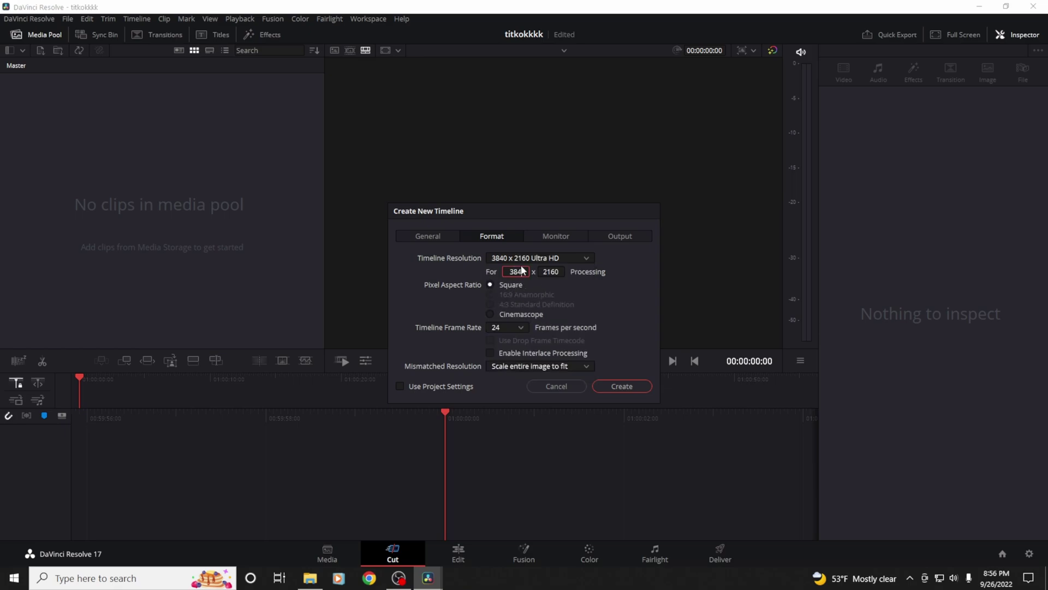
pyautogui.press('BackSpace')
pyautogui.press('BackSpace')
pyautogui.write('80')
pyautogui.press('Tab')
pyautogui.write('1920')
pyautogui.click(514, 327)
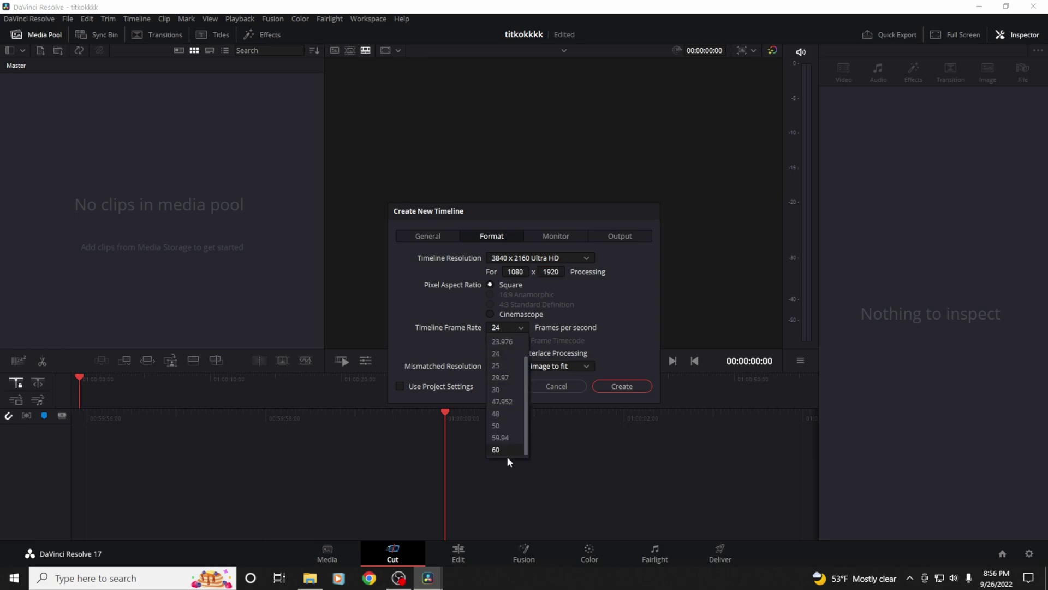
pyautogui.click(496, 450)
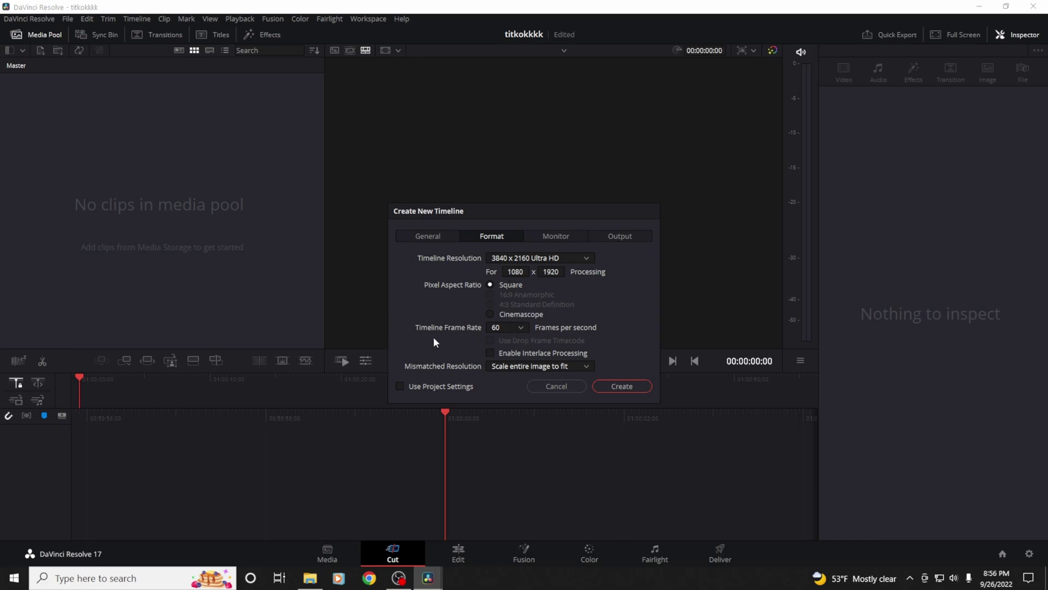
# Step: Set the monitoring video format to UHD 2160p 60
pyautogui.click(555, 235)
pyautogui.click(501, 257)
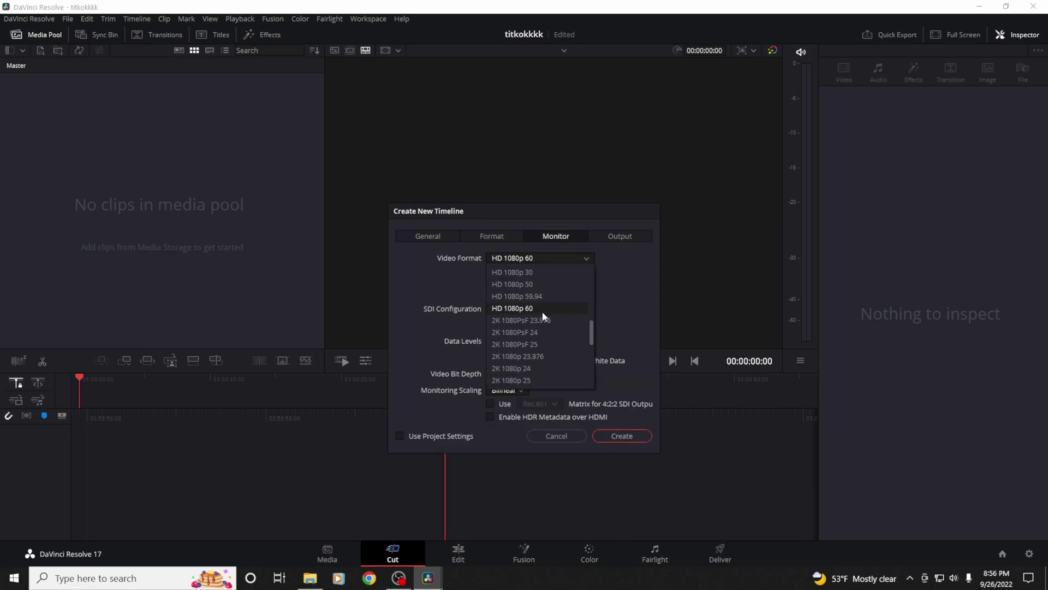
pyautogui.click(534, 382)
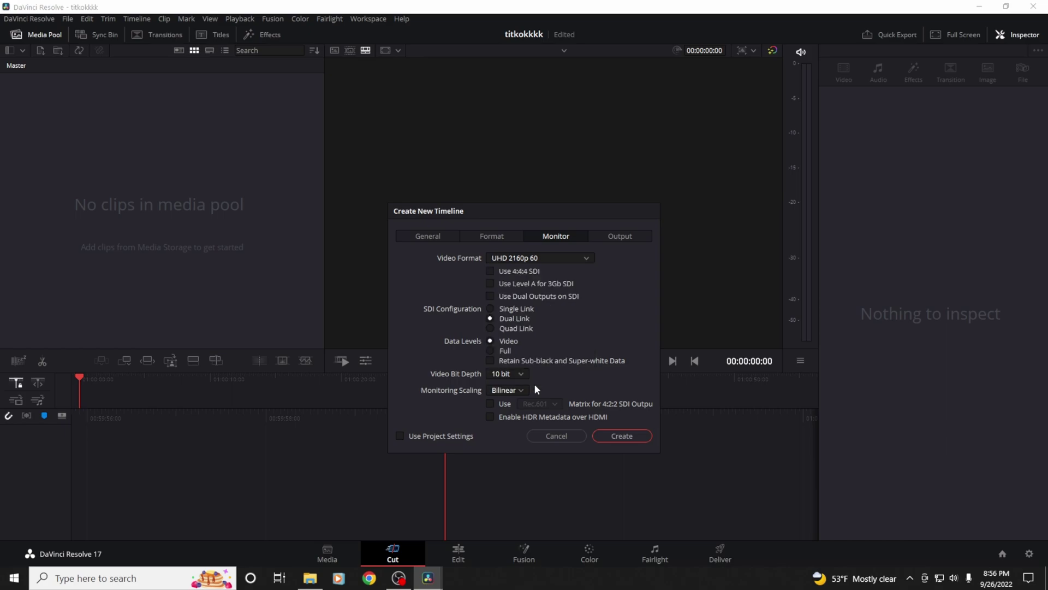
# Step: Create Timeline 1, import snd clips.mp4, and drag it onto the timeline
pyautogui.click(615, 436)
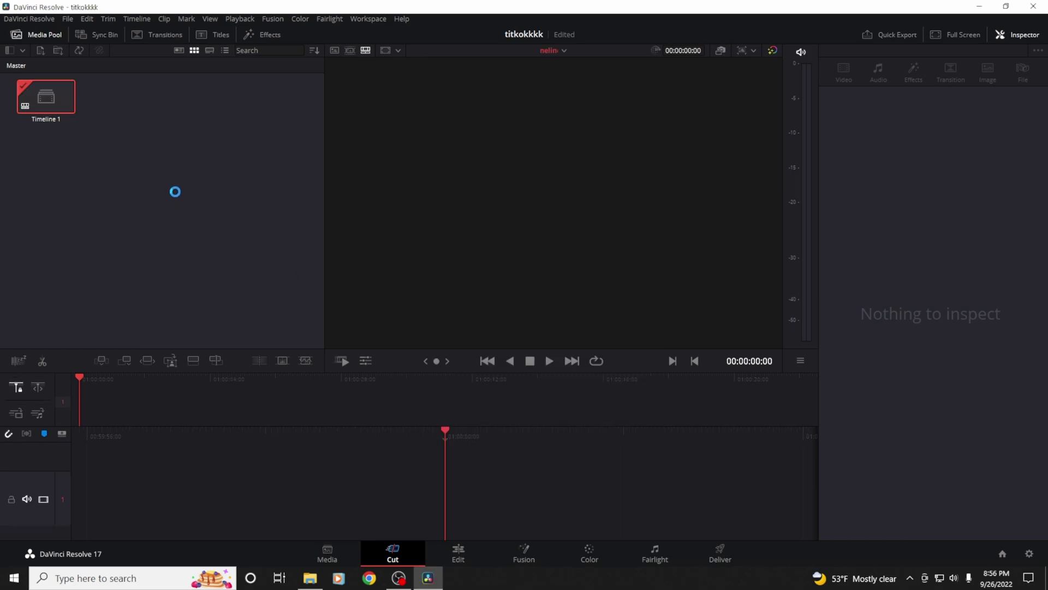
pyautogui.click(67, 19)
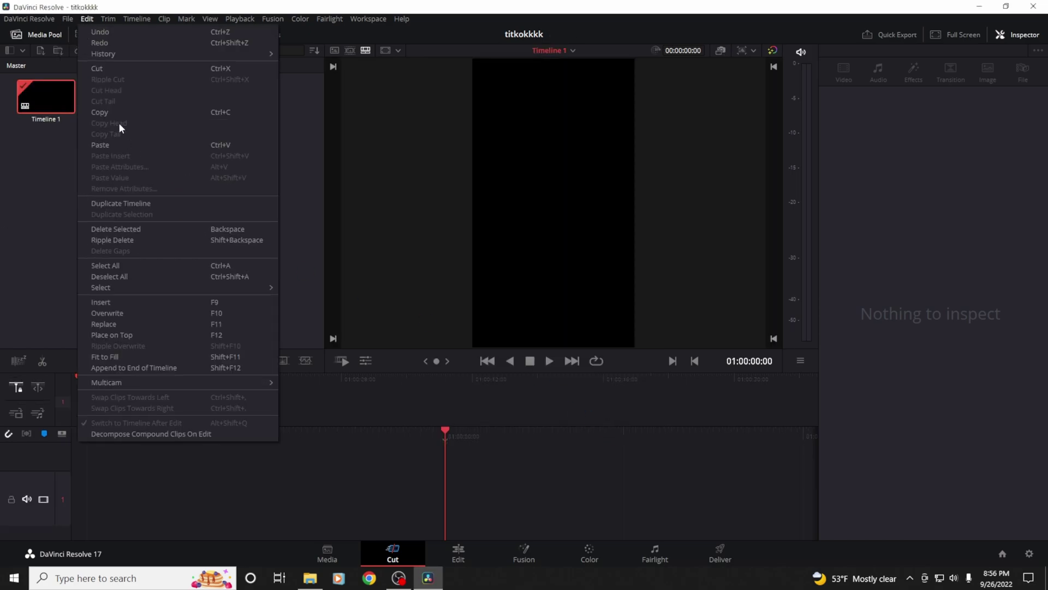
pyautogui.moveTo(84, 131)
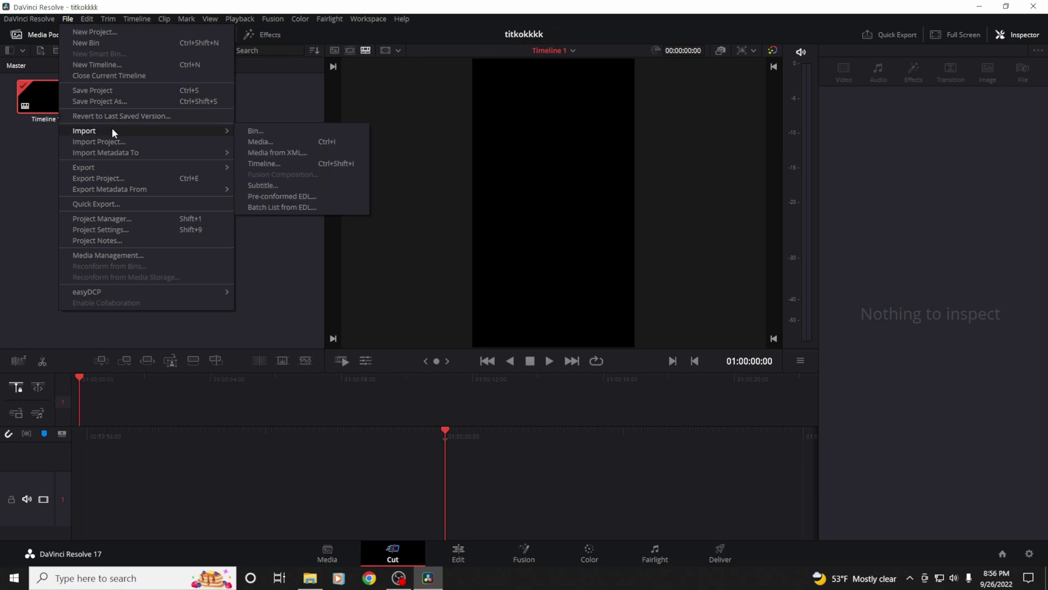
pyautogui.click(261, 145)
pyautogui.scroll(-2, 377, 180)
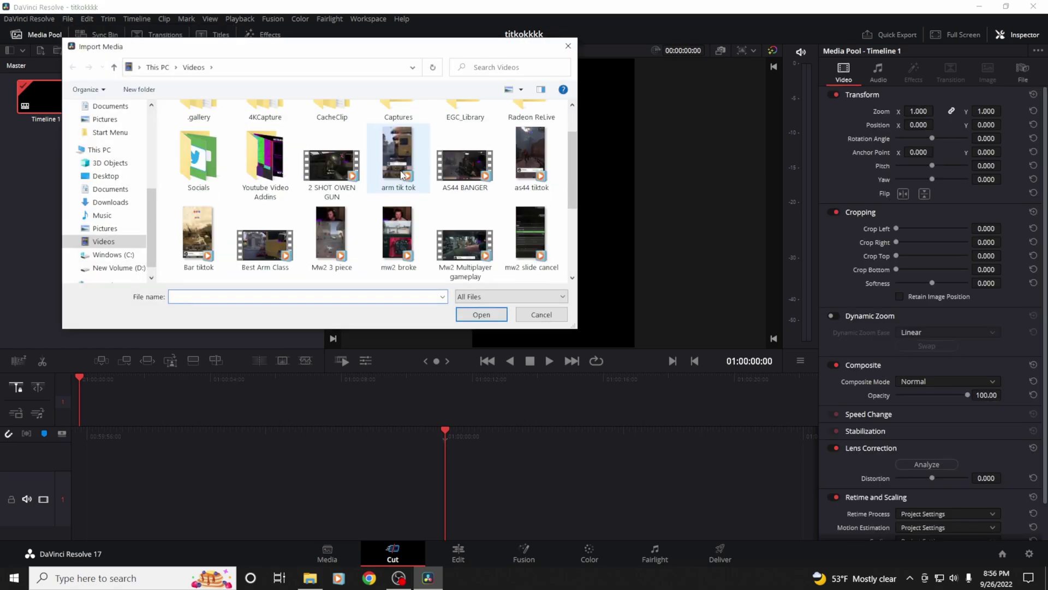
pyautogui.scroll(-3, 385, 187)
pyautogui.scroll(-3, 392, 195)
pyautogui.click(464, 184)
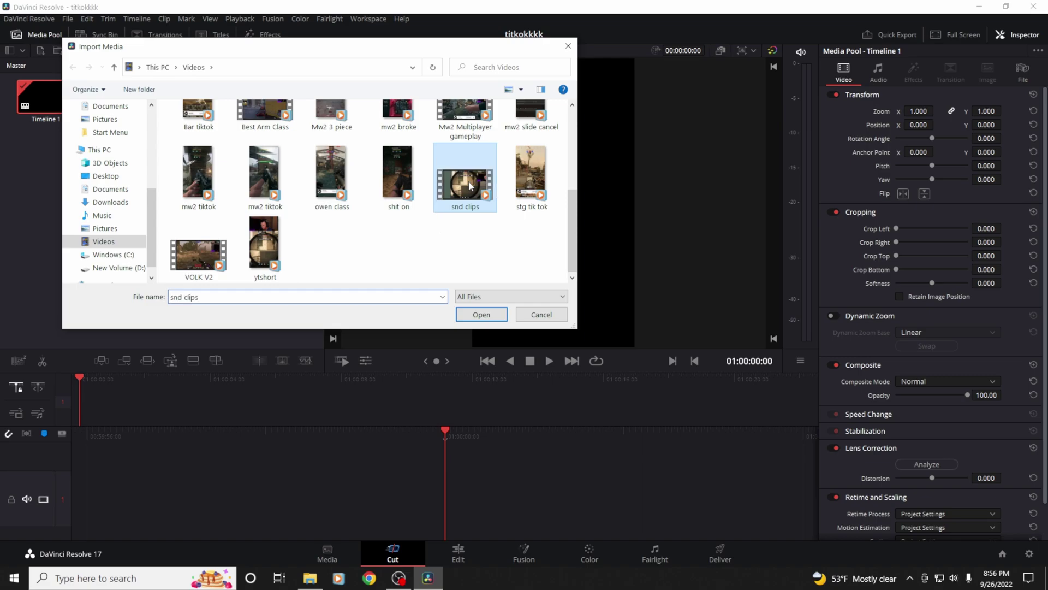
pyautogui.click(482, 314)
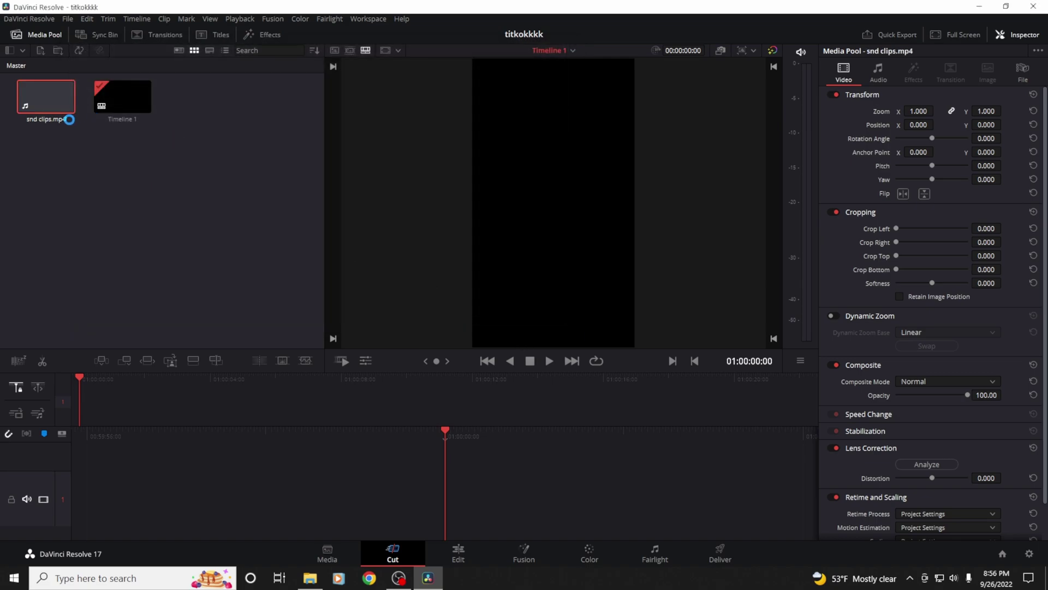
pyautogui.moveTo(43, 104); pyautogui.dragTo(94, 398)
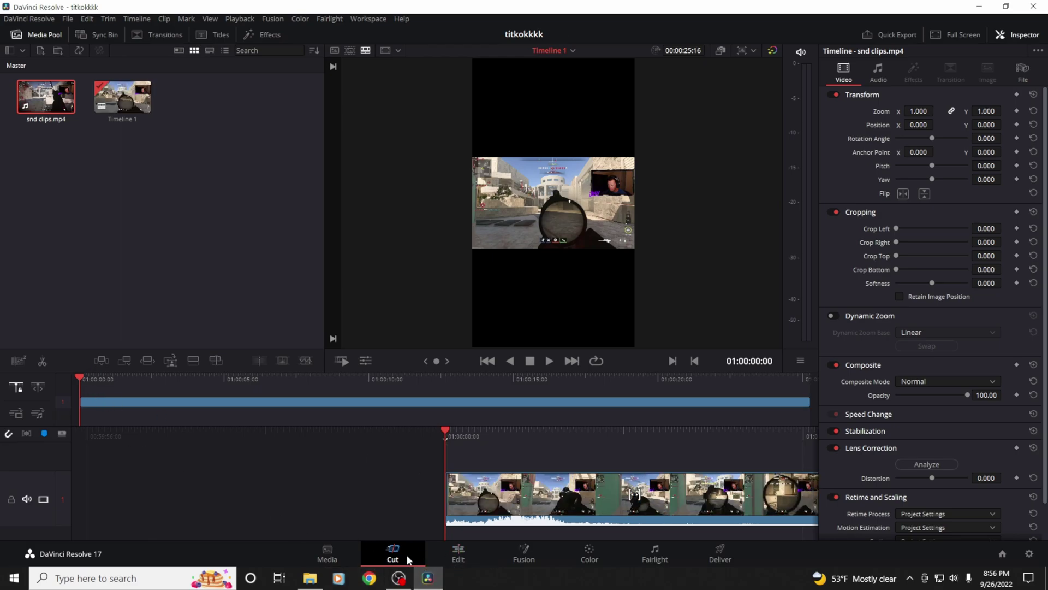
# Step: Switch to the Edit page and inspect the snd clips.mp4 video and audio clips
pyautogui.click(456, 556)
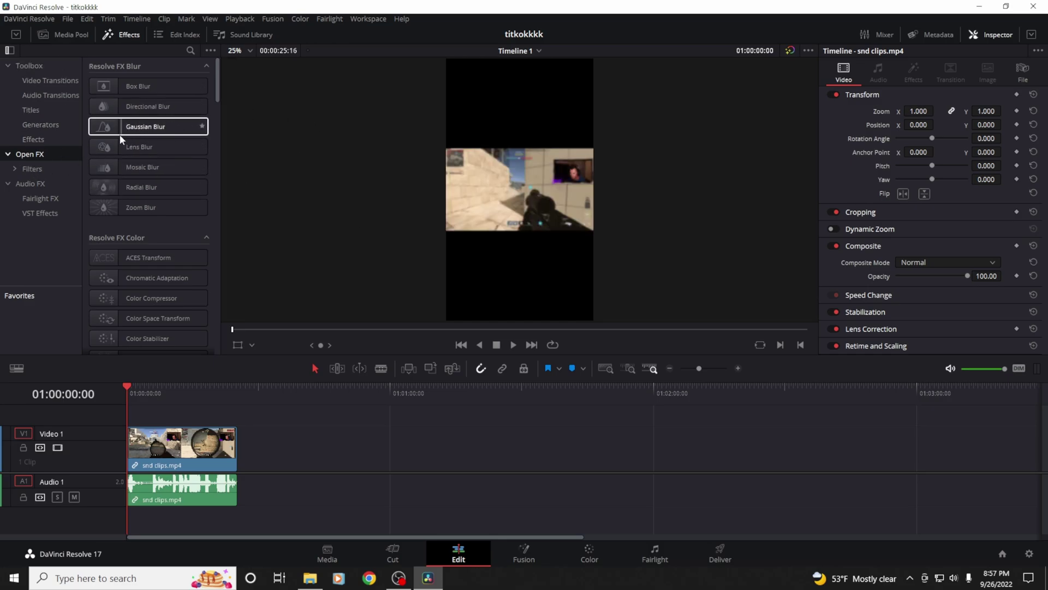
pyautogui.rightClick(173, 450)
pyautogui.click(333, 501)
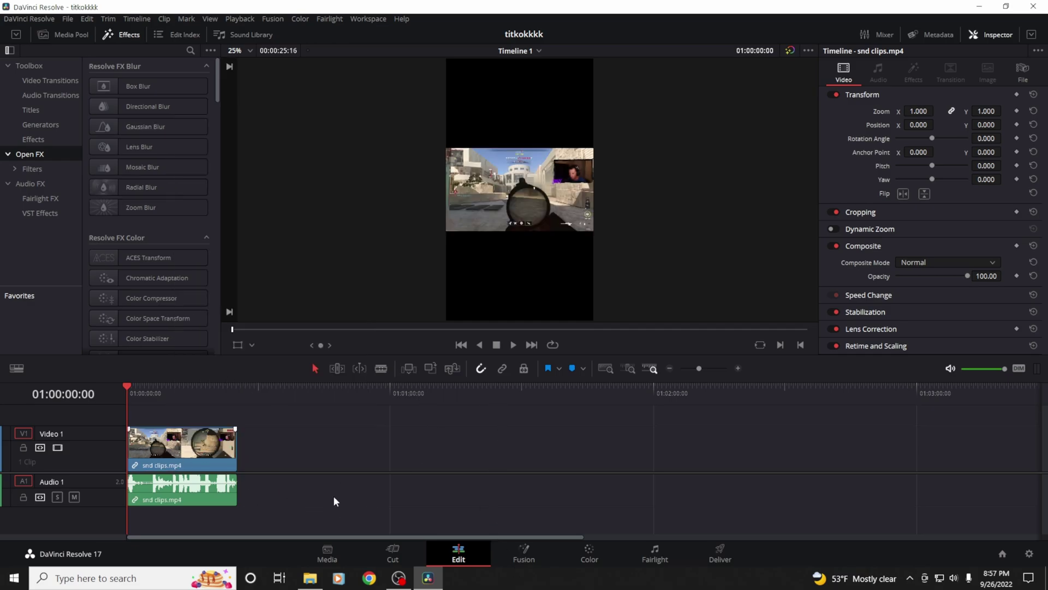
pyautogui.click(219, 488)
pyautogui.click(214, 452)
pyautogui.click(219, 488)
pyautogui.click(211, 448)
# Step: Raise the snd clips.mp4 audio volume, then select only the video clip
pyautogui.click(204, 493)
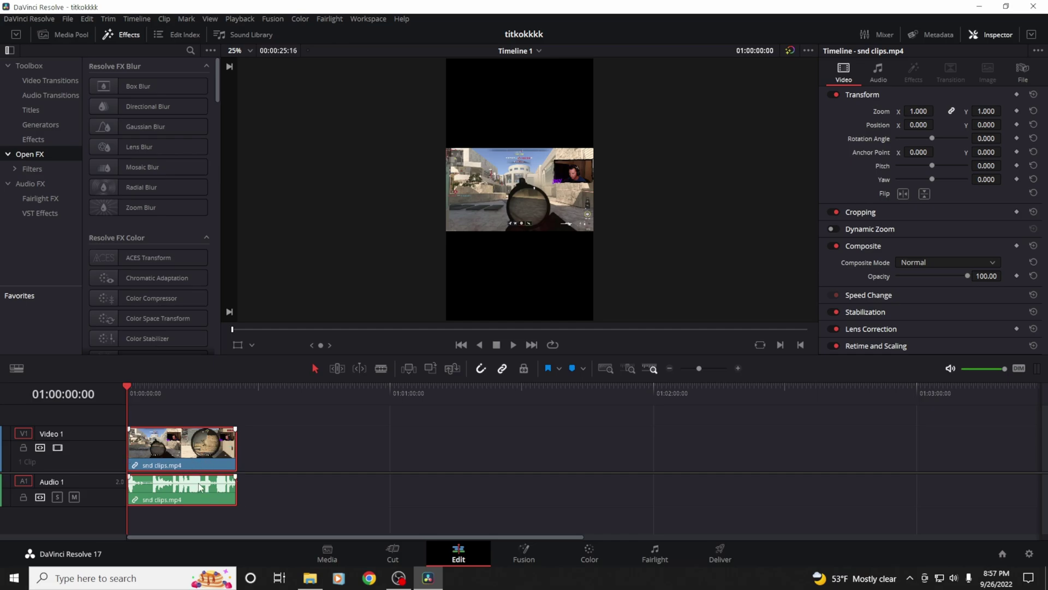
pyautogui.moveTo(214, 477); pyautogui.dragTo(217, 465)
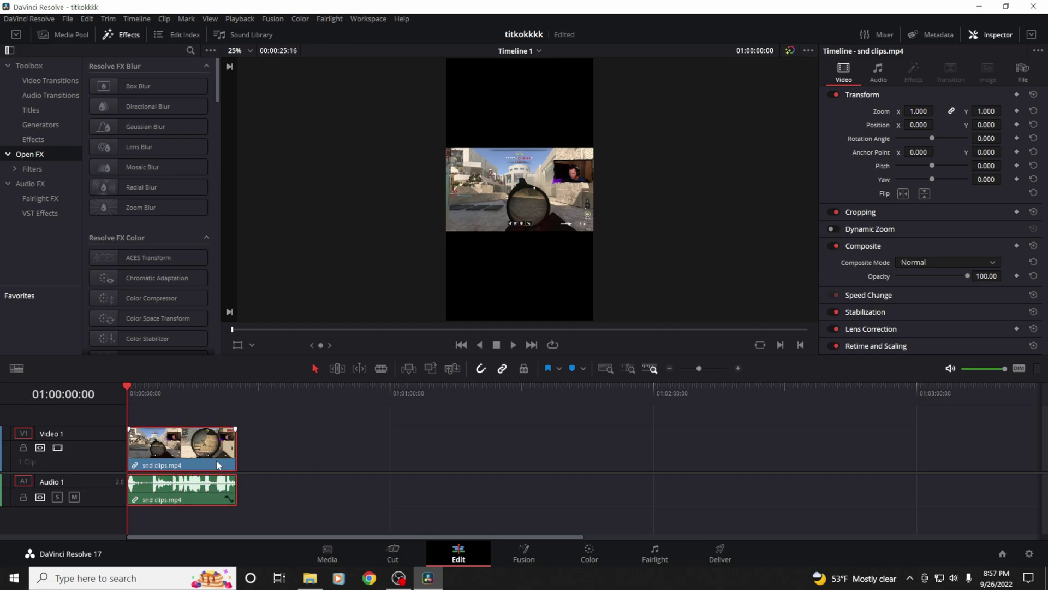
pyautogui.click(274, 454)
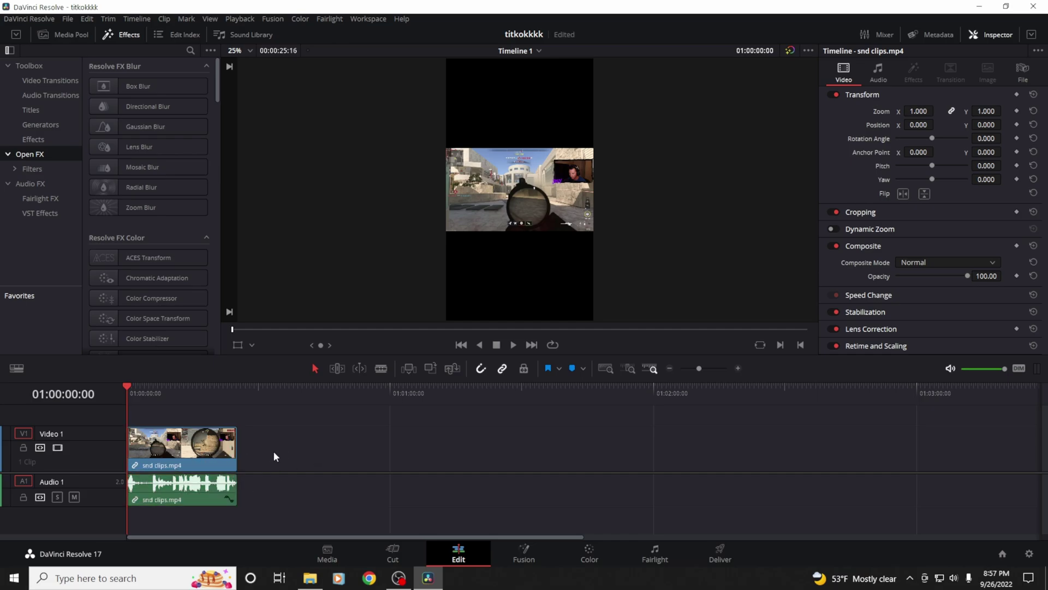
pyautogui.click(501, 368)
pyautogui.click(187, 460)
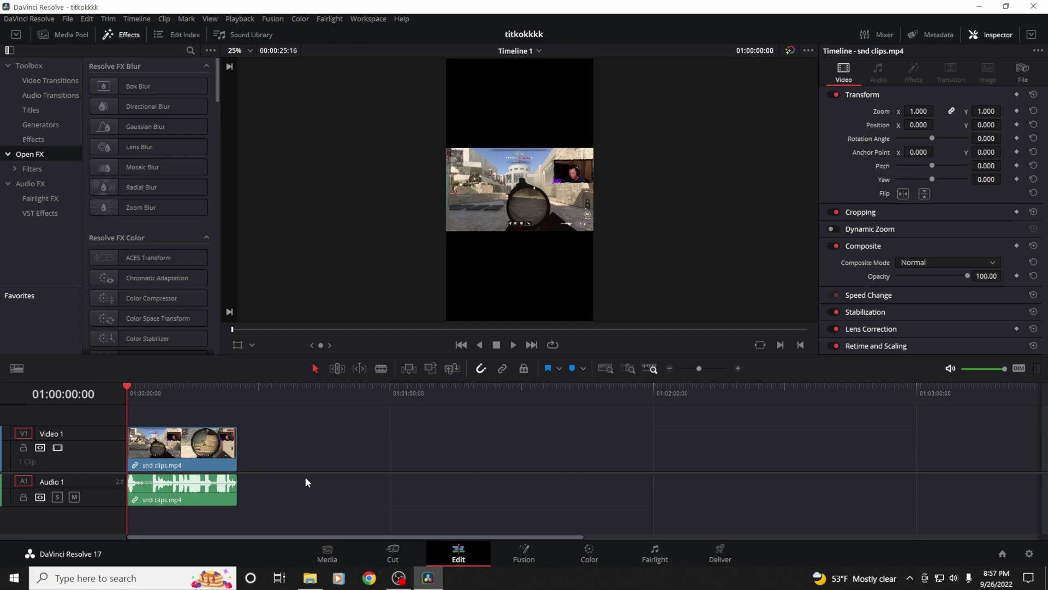
# Step: Copy the gameplay clip, paste it at the playhead, and lift the copy onto Video 2
pyautogui.rightClick(184, 459)
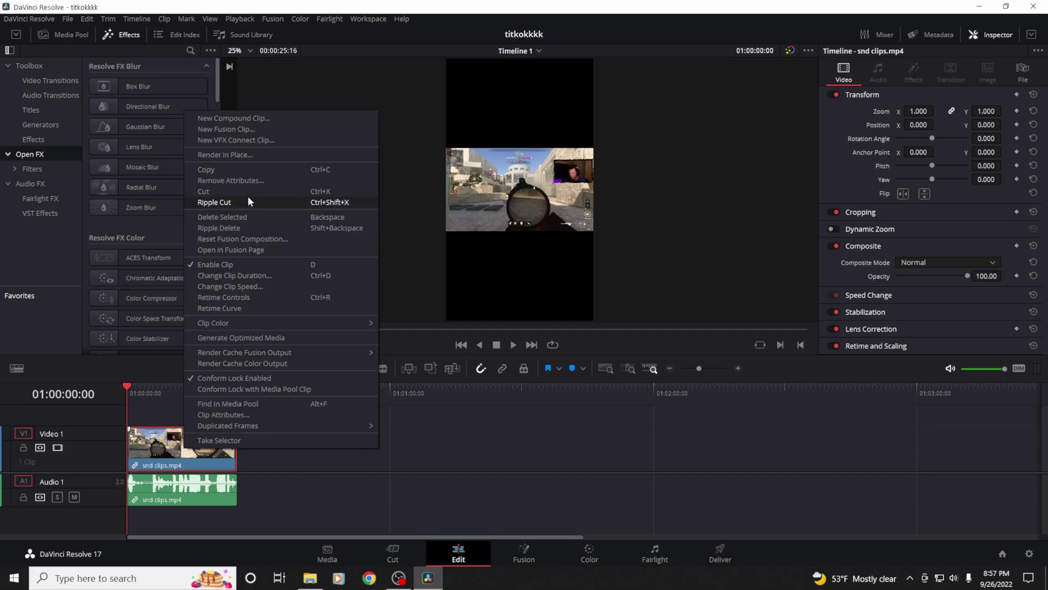
pyautogui.click(249, 167)
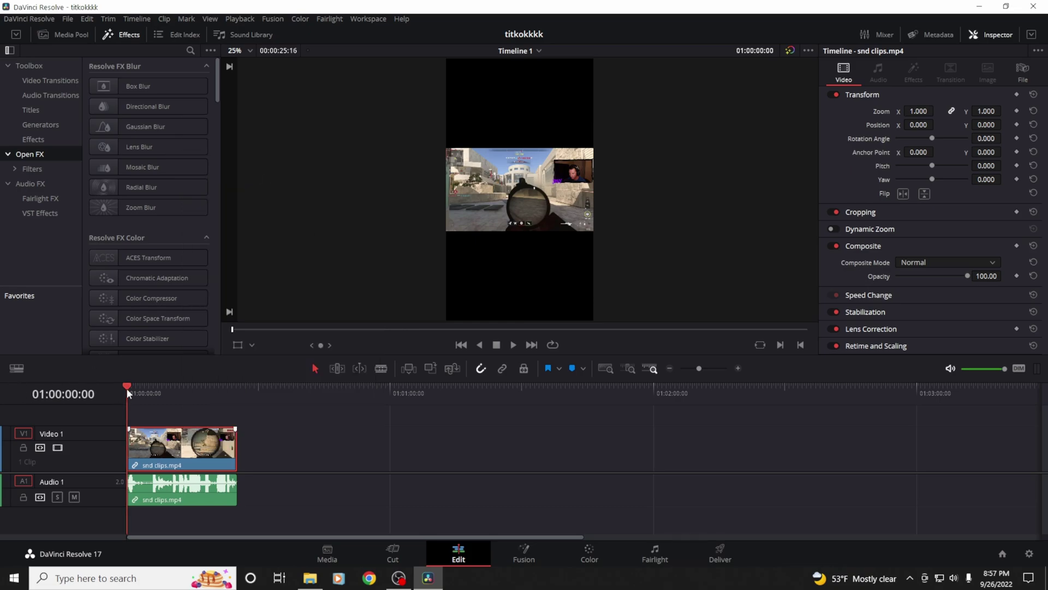
pyautogui.moveTo(126, 387); pyautogui.dragTo(255, 403)
pyautogui.rightClick(288, 446)
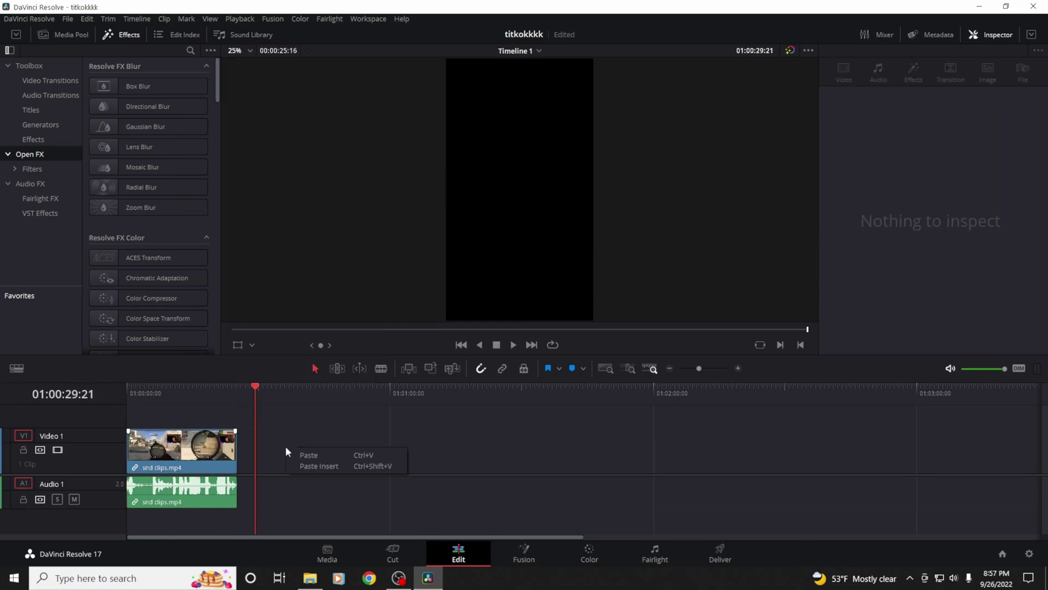
pyautogui.click(311, 457)
pyautogui.hotkey('ctrl', 'v')
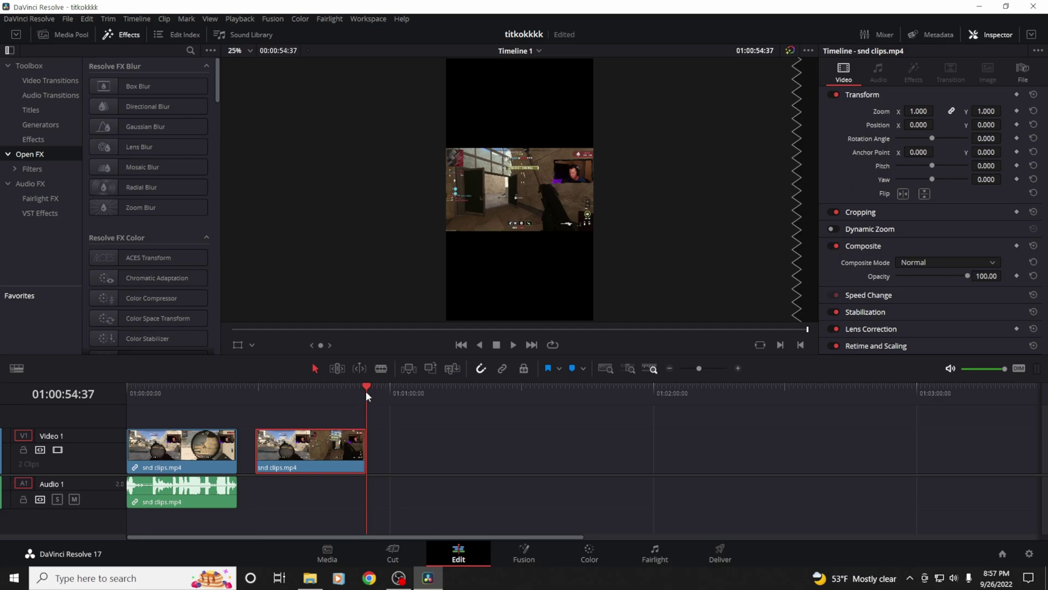
pyautogui.moveTo(318, 446); pyautogui.dragTo(192, 412)
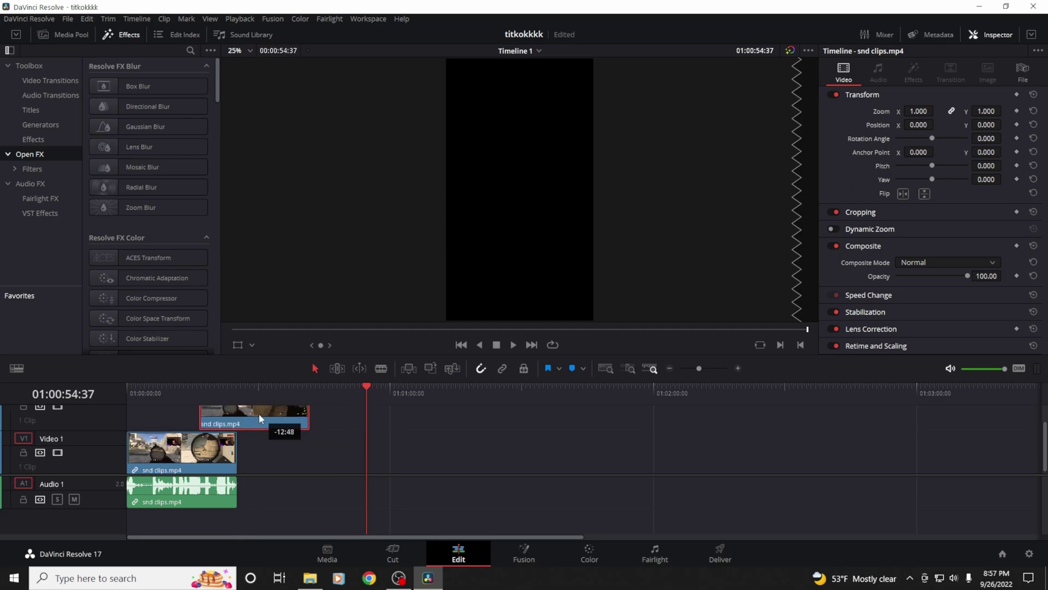
pyautogui.moveTo(1045, 422); pyautogui.dragTo(859, 451)
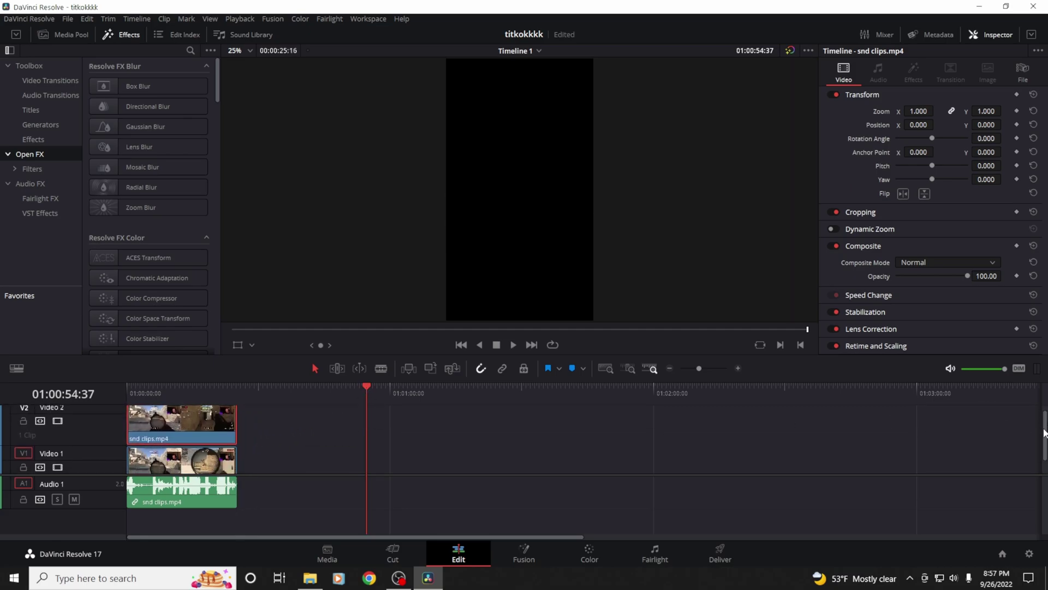
pyautogui.moveTo(368, 388); pyautogui.dragTo(161, 388)
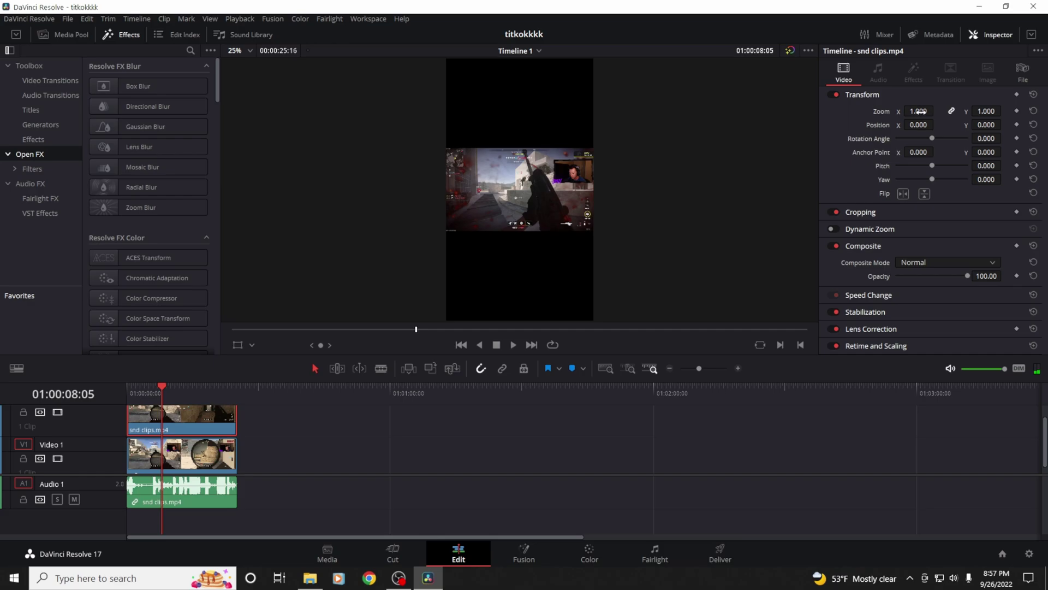
# Step: Zoom the V2 clip to about 2.26 and the V1 clip to about 3.19, then save
pyautogui.moveTo(918, 111); pyautogui.dragTo(944, 110)
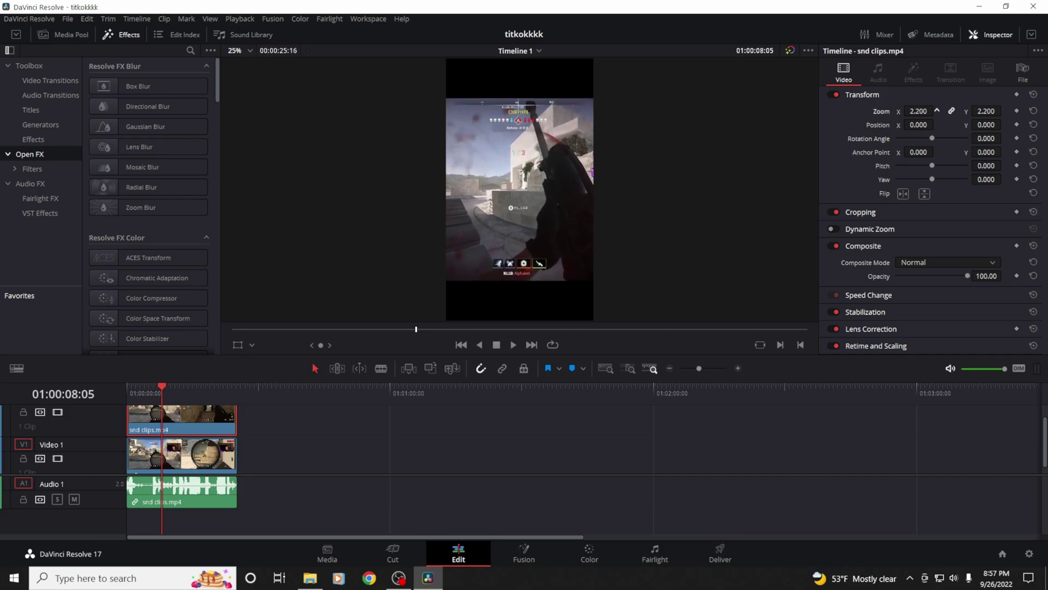
pyautogui.moveTo(918, 110); pyautogui.dragTo(934, 111)
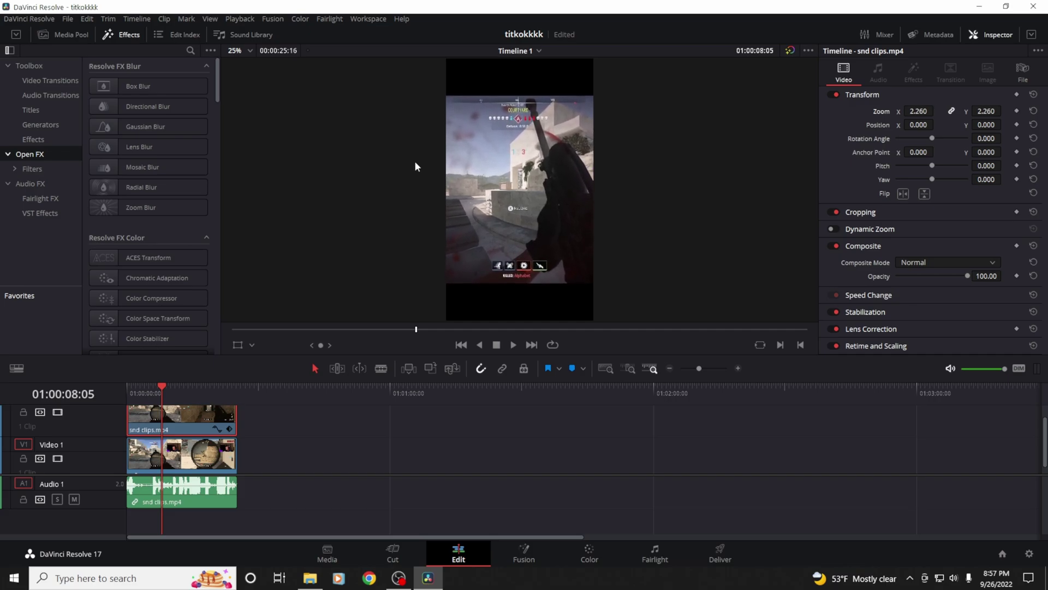
pyautogui.click(162, 470)
pyautogui.doubleClick(918, 110)
pyautogui.write('2.42')
pyautogui.press('Return')
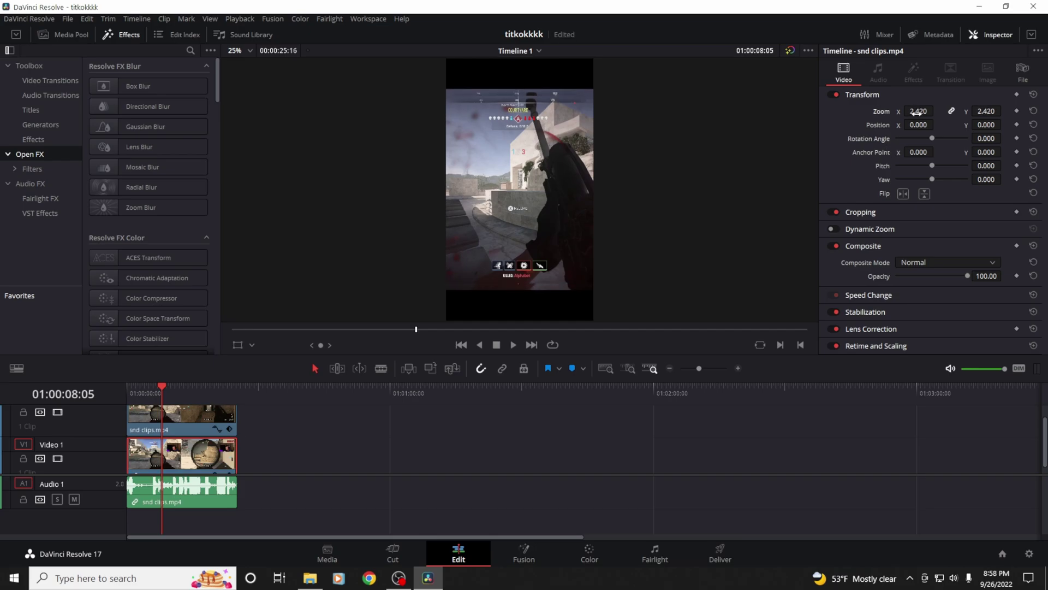
pyautogui.moveTo(915, 112)
pyautogui.mouseDown()
pyautogui.moveTo(938, 111)
pyautogui.moveTo(918, 111)
pyautogui.mouseUp()
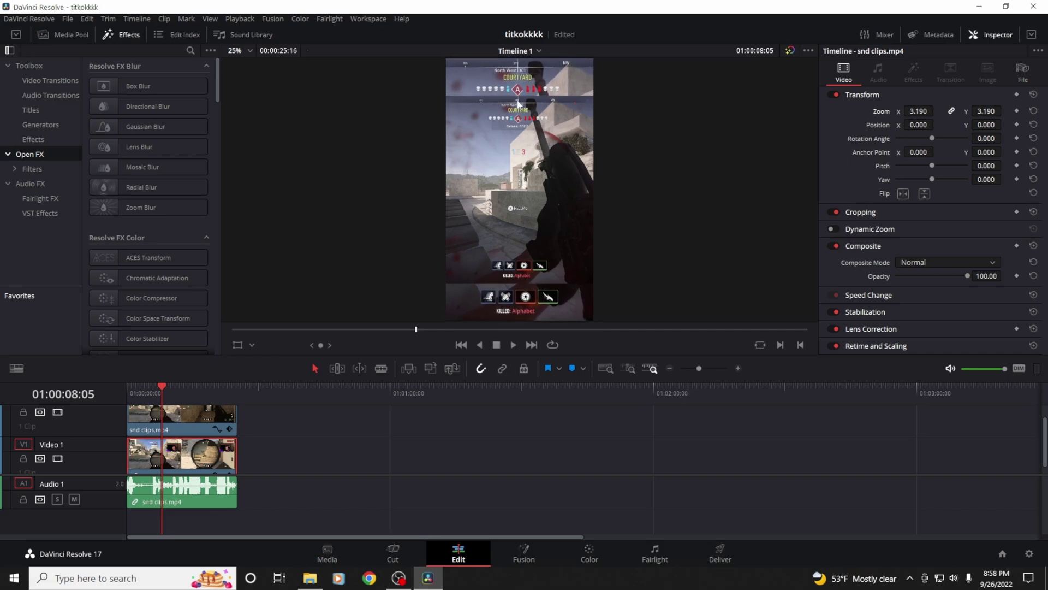
pyautogui.hotkey('ctrl', 's')
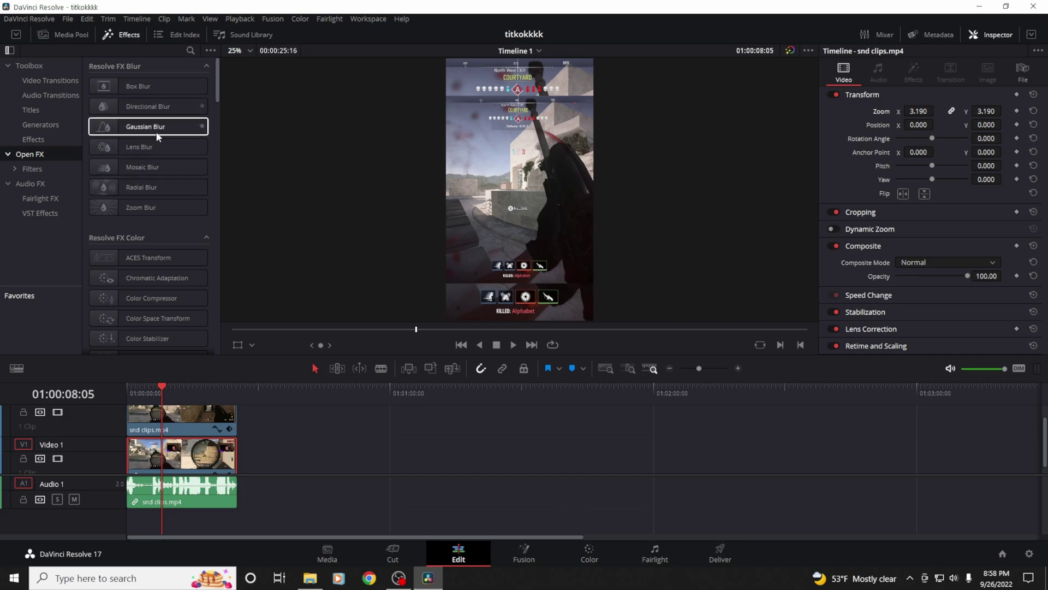
# Step: Blur the V1 clip with Gaussian Blur at about 0.54 strength, then play from the start
pyautogui.moveTo(138, 128); pyautogui.dragTo(186, 463)
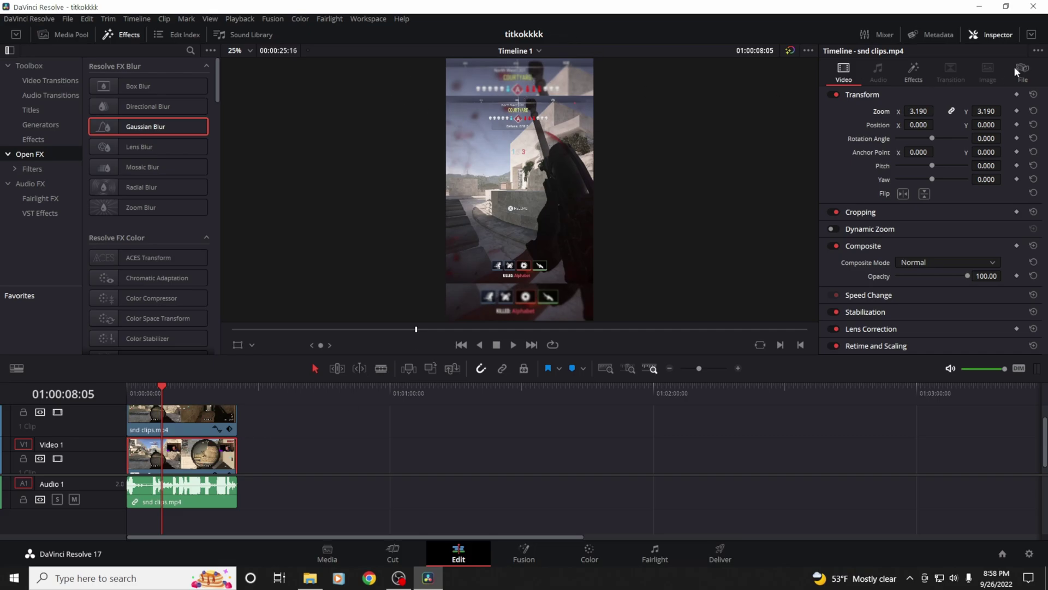
pyautogui.click(911, 80)
pyautogui.moveTo(926, 135)
pyautogui.mouseDown()
pyautogui.moveTo(928, 148)
pyautogui.moveTo(935, 137)
pyautogui.mouseUp()
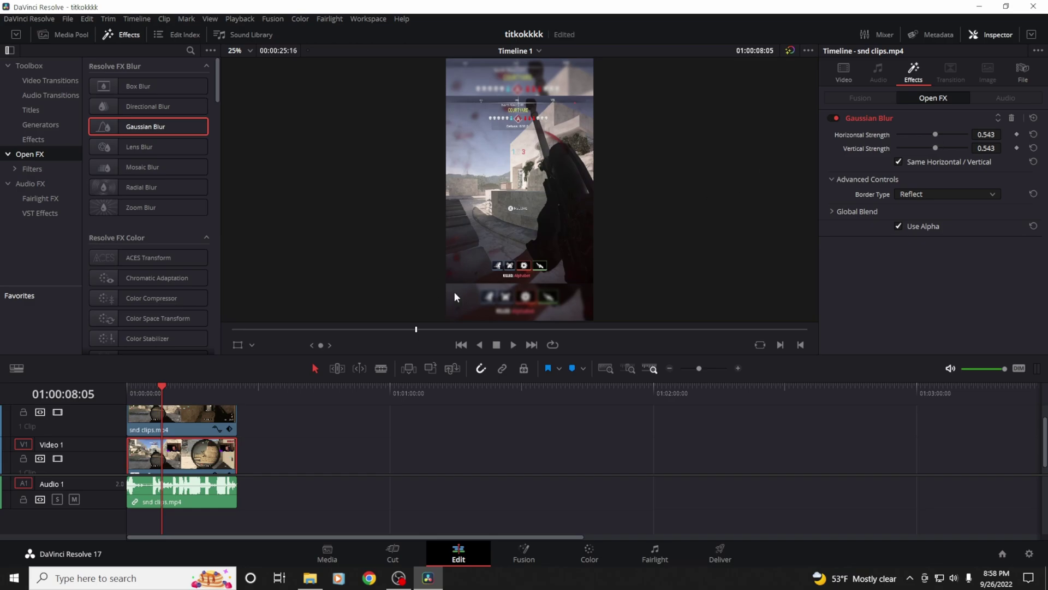
pyautogui.moveTo(155, 386); pyautogui.dragTo(127, 387)
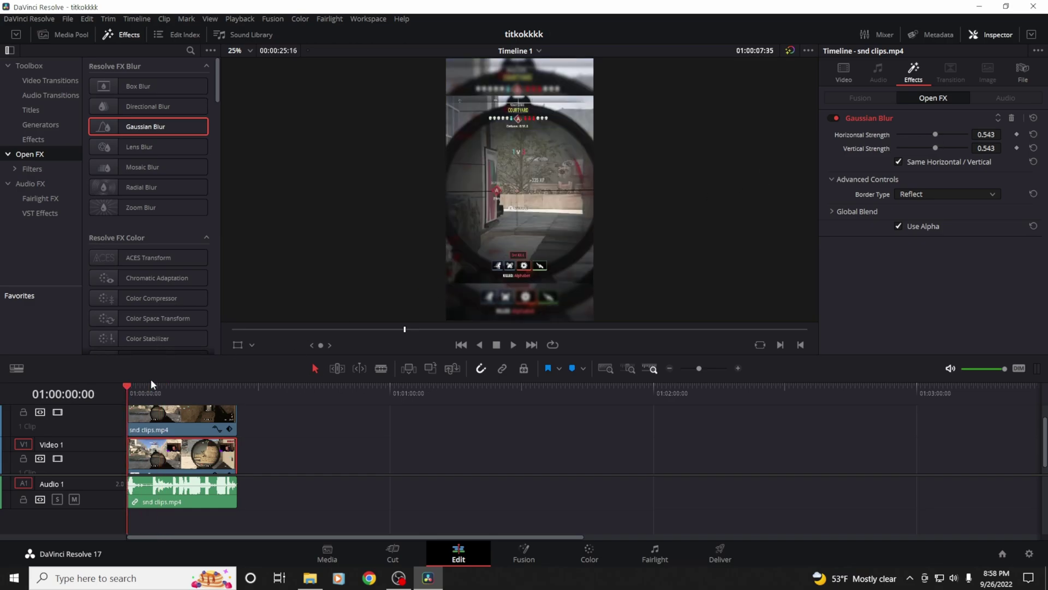
pyautogui.click(513, 345)
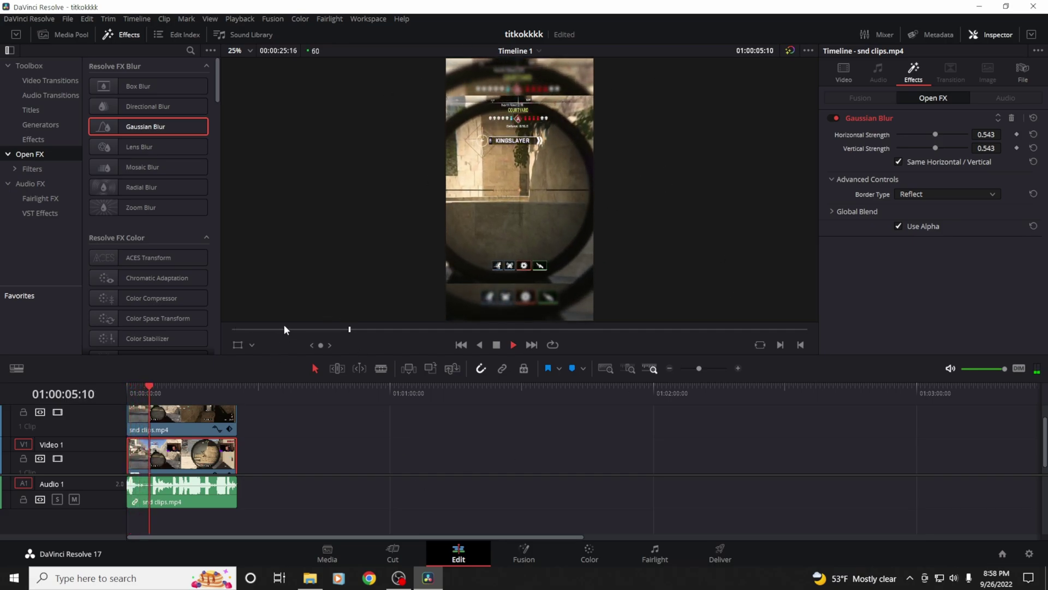
# Step: Stop the preview playback and switch to the Deliver page
pyautogui.click(497, 345)
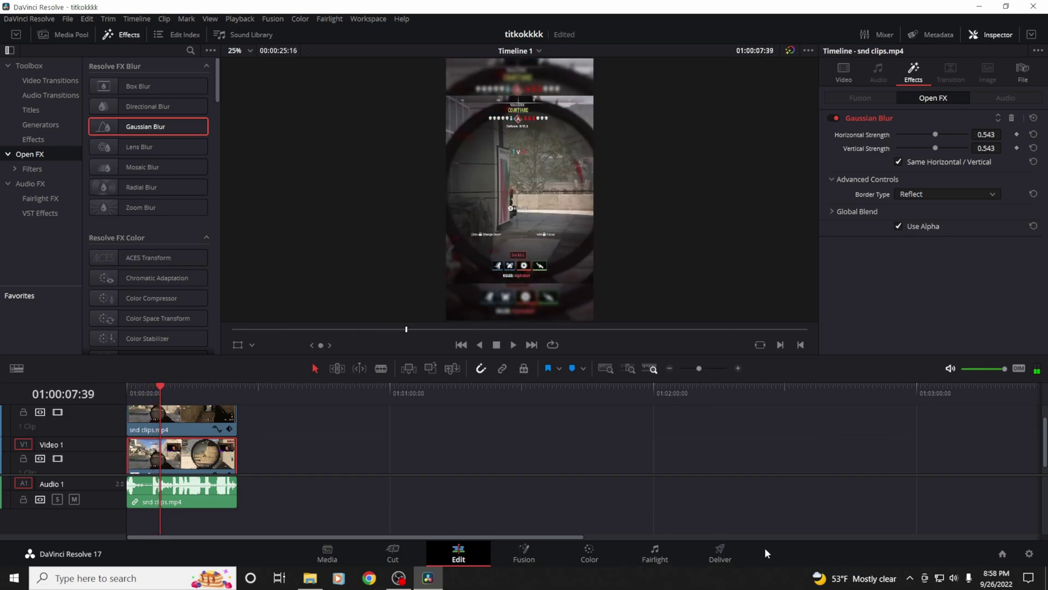
pyautogui.click(729, 558)
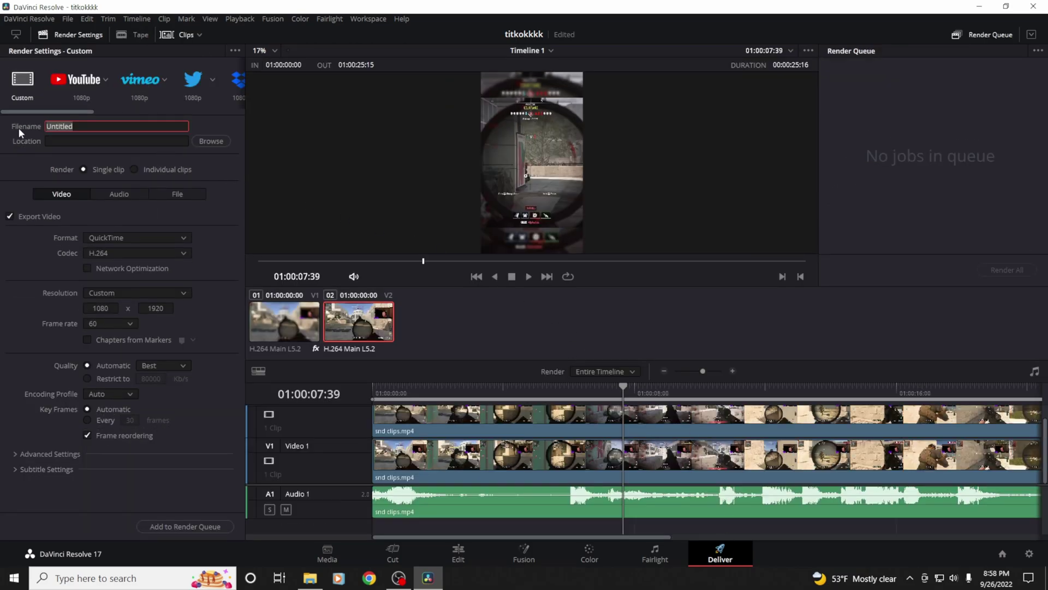
pyautogui.write('youtube')
pyautogui.write(' vi')
pyautogui.write('ide')
# Step: Correct the render filename to 'youtube video 23' and browse for the Videos folder
pyautogui.press('BackSpace')
pyautogui.press('BackSpace')
pyautogui.press('BackSpace')
pyautogui.write('deo')
pyautogui.write(' 23')
pyautogui.click(216, 142)
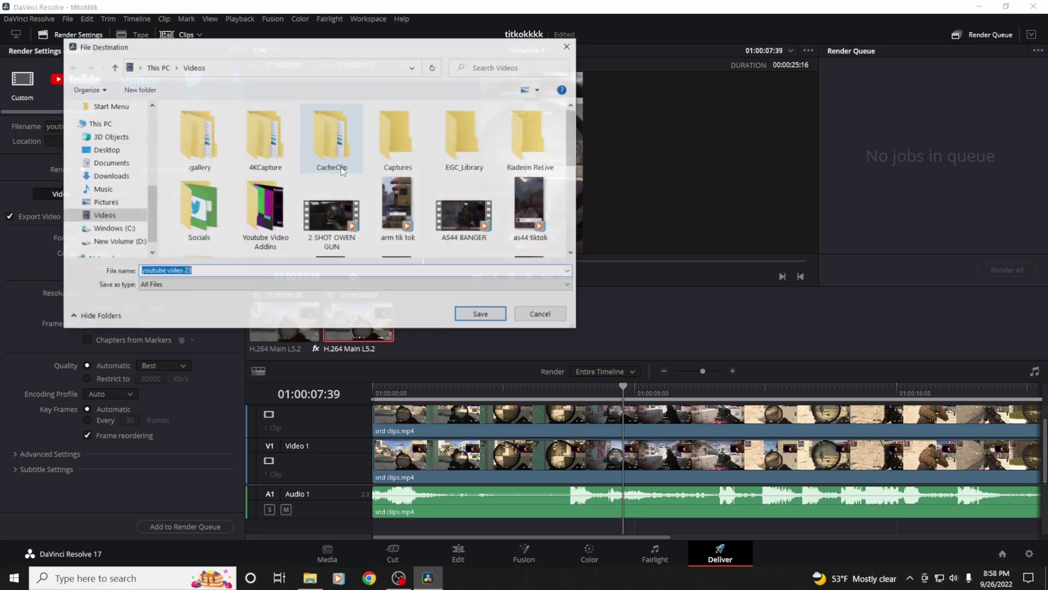
pyautogui.scroll(-5, 508, 205)
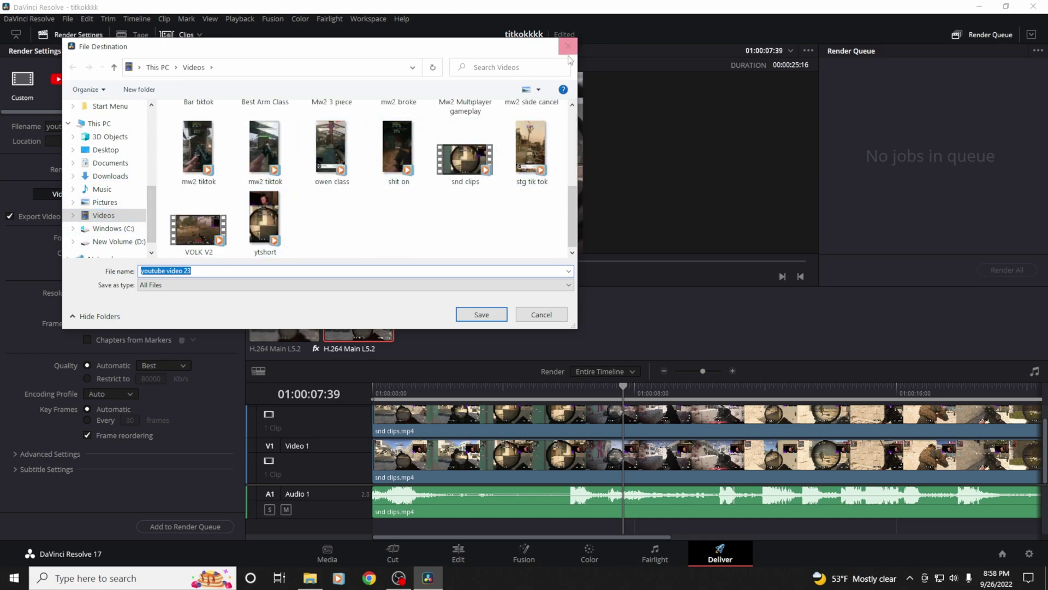
# Step: Confirm the Videos folder and set the render format to MP4 with H.264
pyautogui.click(482, 315)
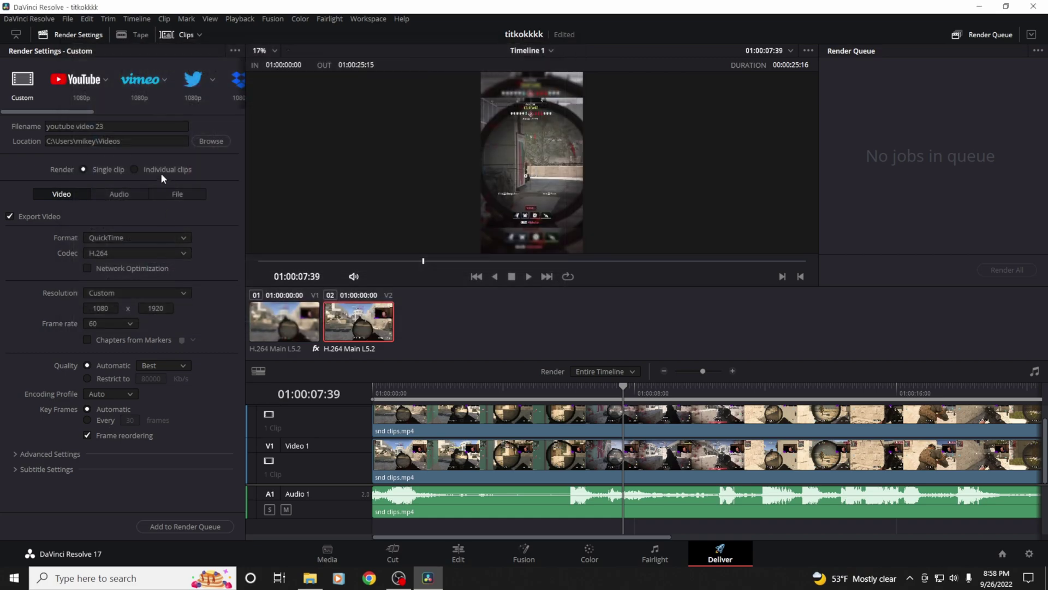
pyautogui.click(124, 236)
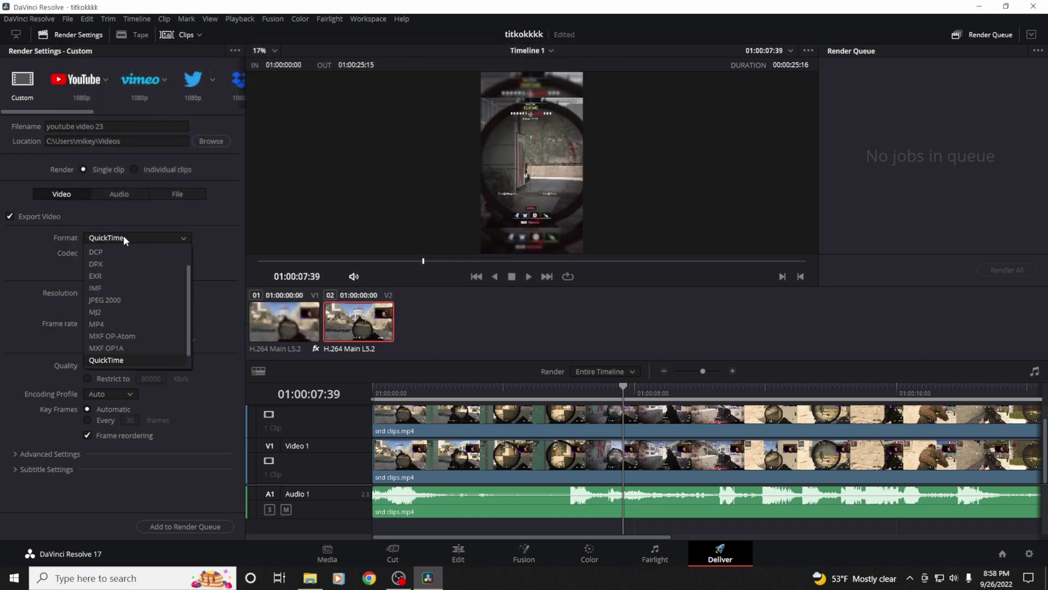
pyautogui.click(132, 316)
pyautogui.click(177, 253)
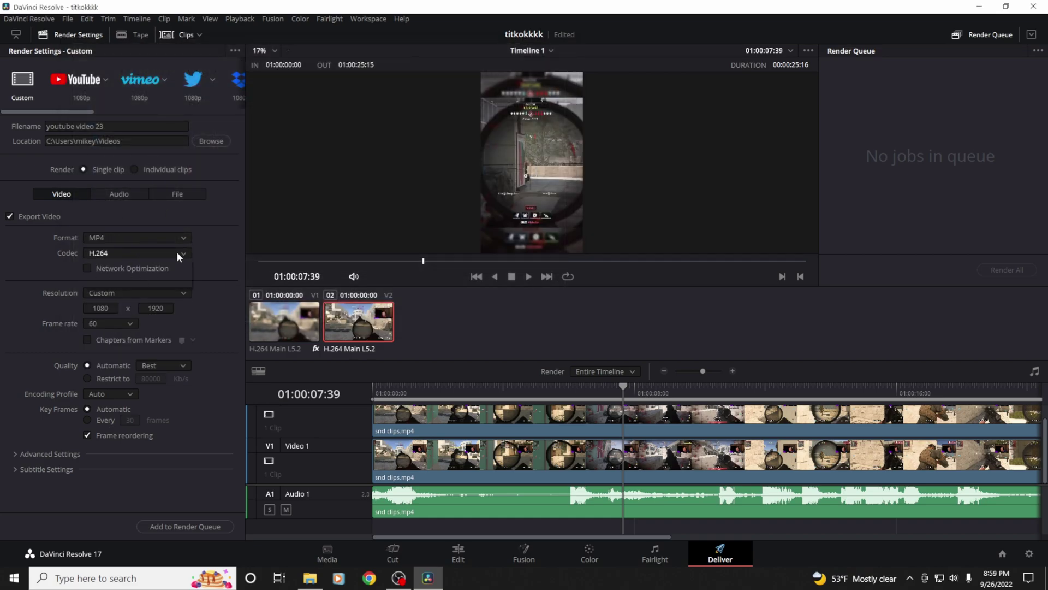
pyautogui.click(125, 266)
# Step: Restrict the render quality to 150000 Kb/s
pyautogui.click(87, 378)
pyautogui.click(154, 378)
pyautogui.press('BackSpace')
pyautogui.press('BackSpace')
pyautogui.press('BackSpace')
pyautogui.write('150000')
pyautogui.press('Return')
# Step: Add the vertical timeline's MP4 render setup to the queue as Job 1 and render it
pyautogui.click(214, 527)
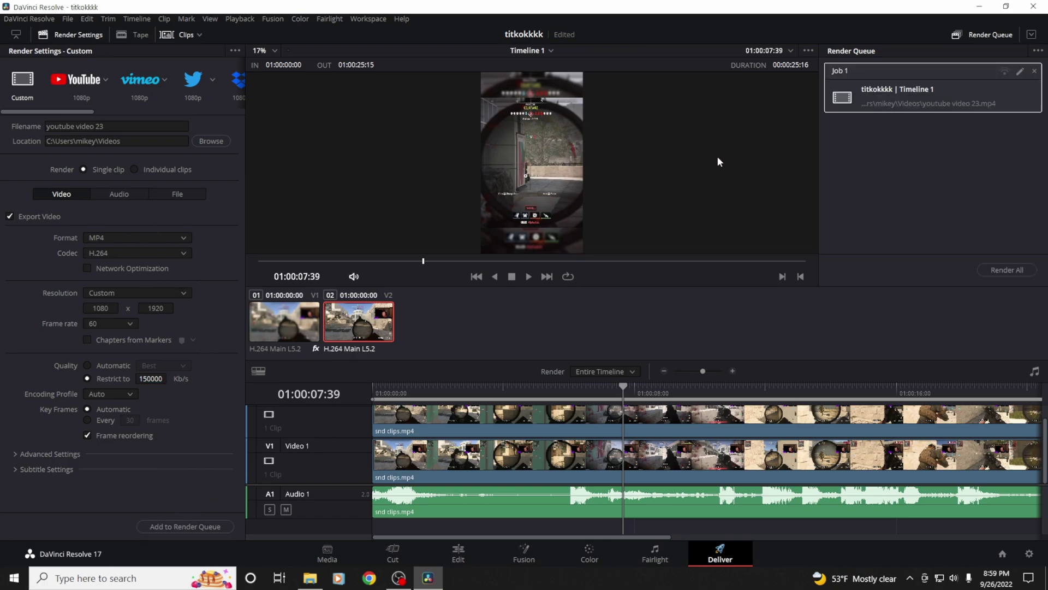
pyautogui.click(1009, 270)
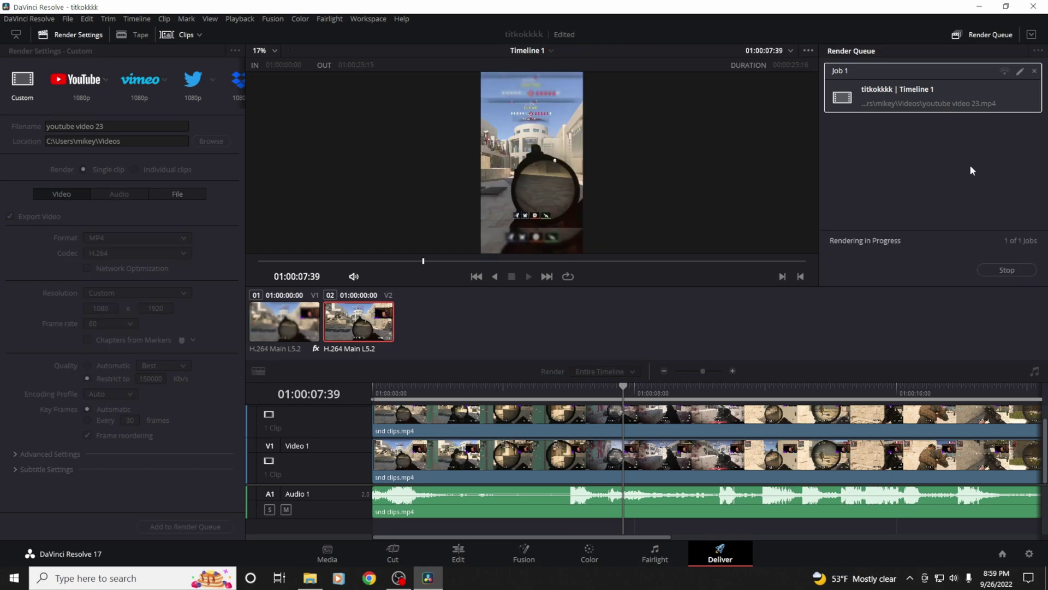